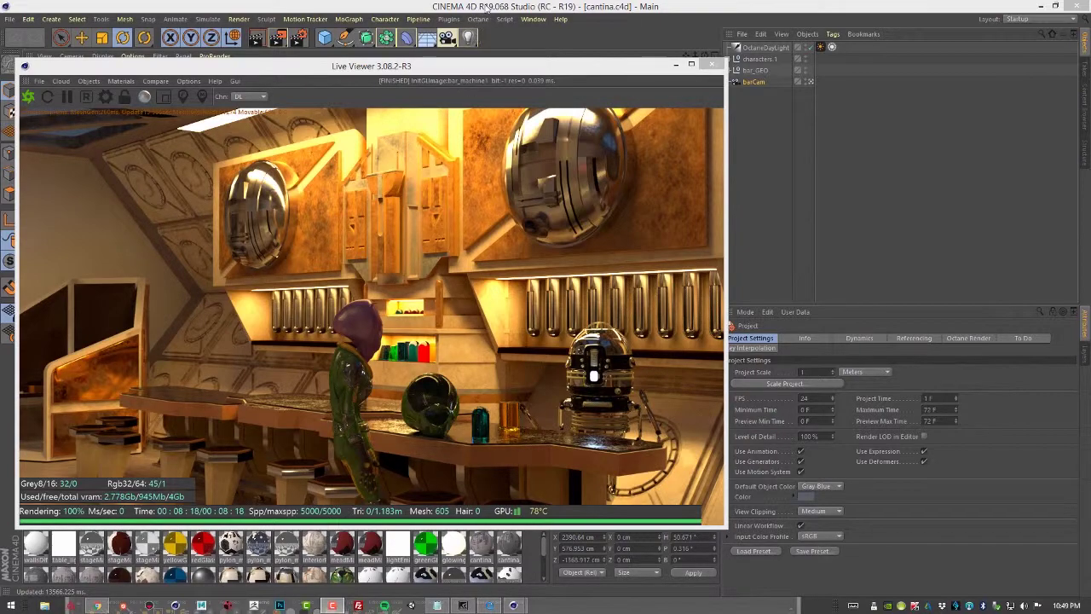
Place the Octane Settings window beside the Live Viewer and turn on Adaptive Sampling in Kernels
left_click(477, 19)
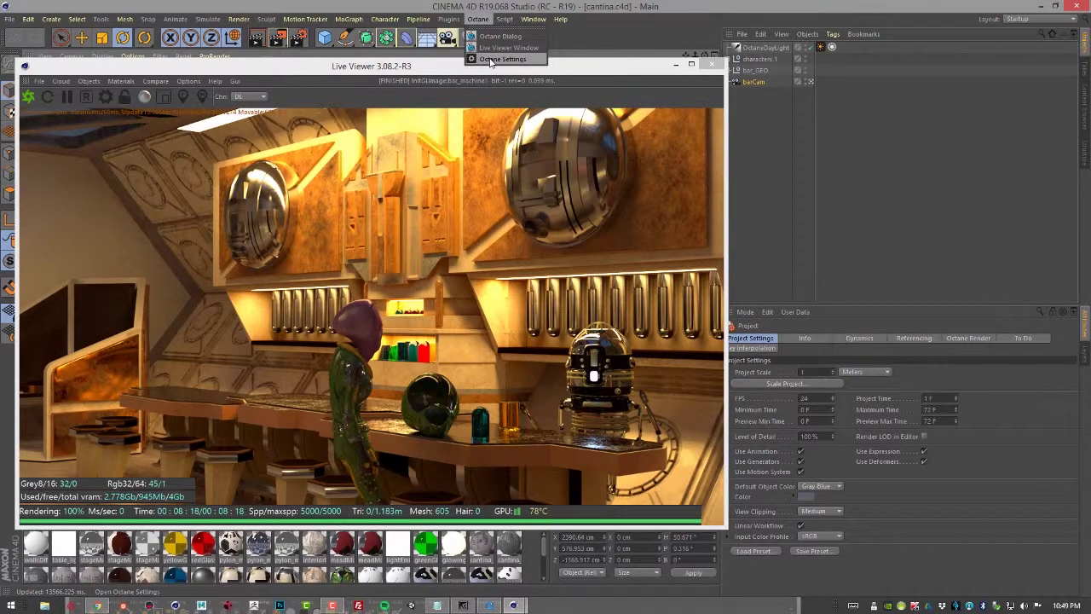
left_click(490, 48)
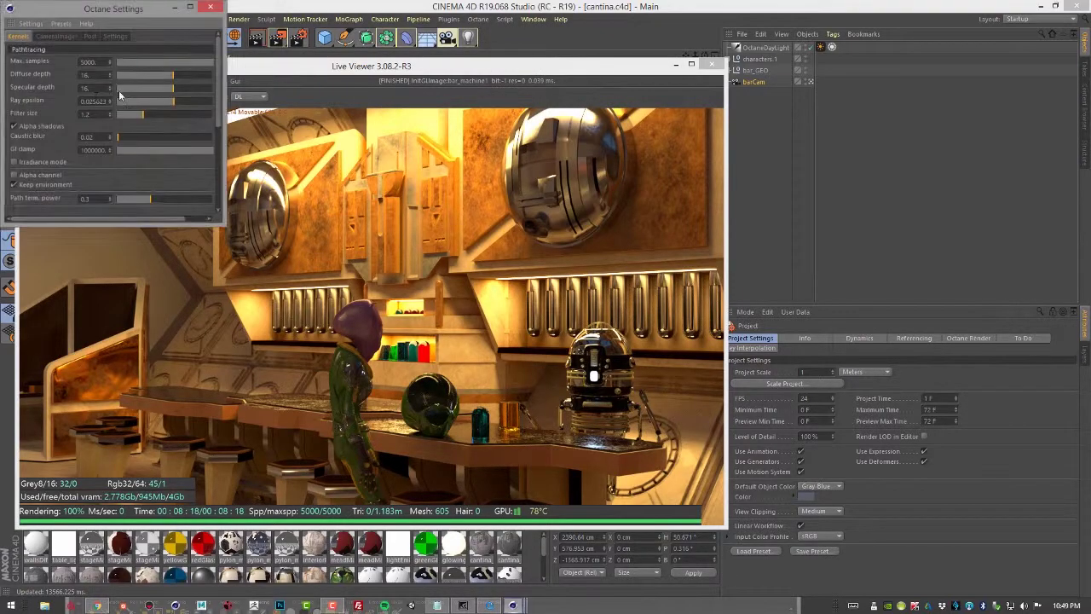
left_click_drag(103, 8, 832, 125)
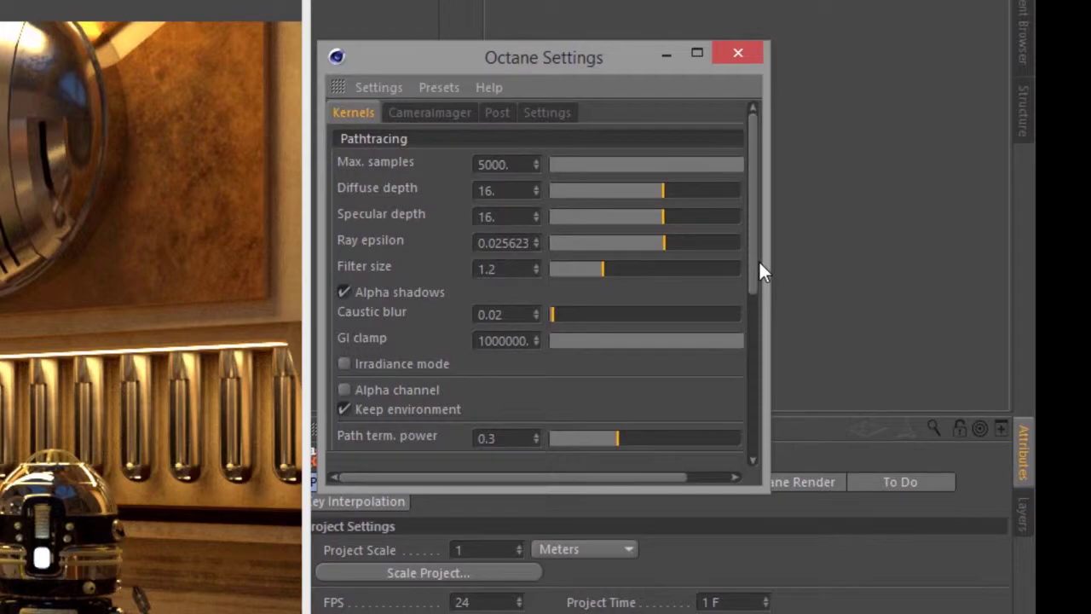
left_click_drag(760, 263, 743, 445)
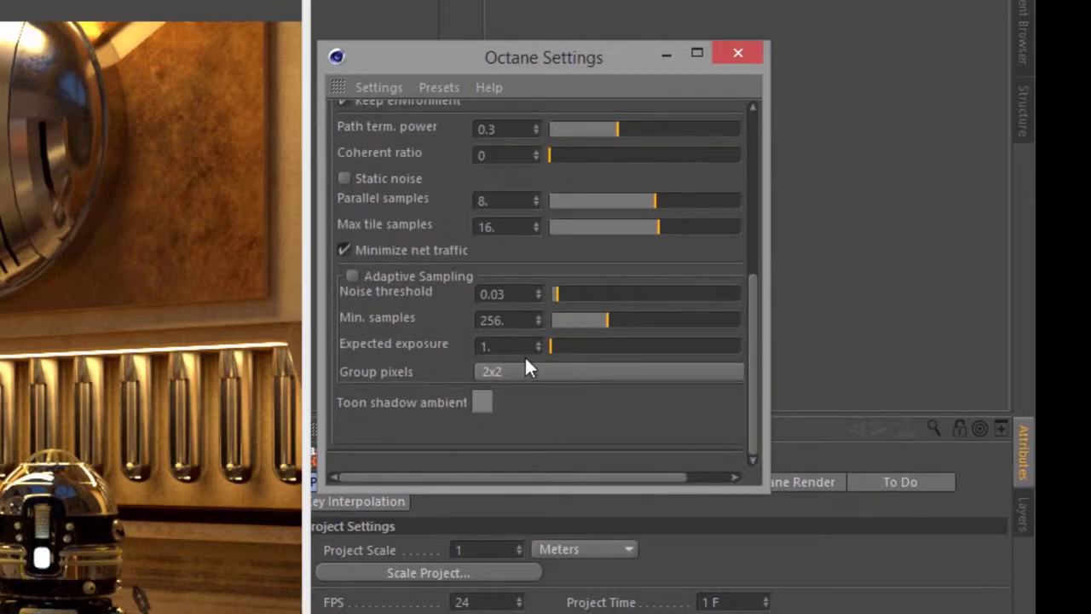
left_click(352, 276)
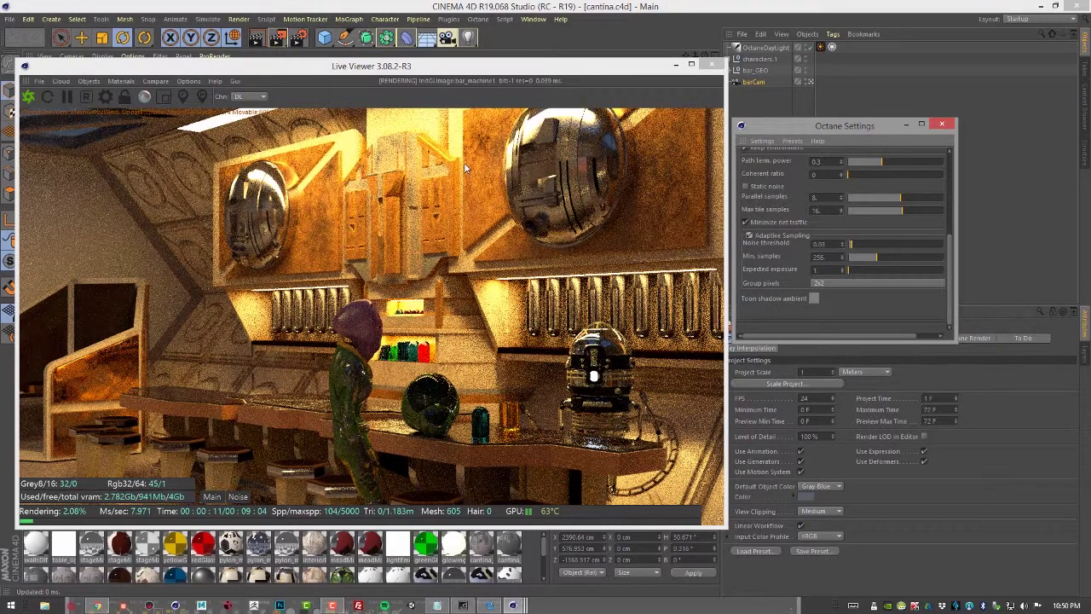
Switch the render settings' renderer to Octane Renderer
left_click(238, 19)
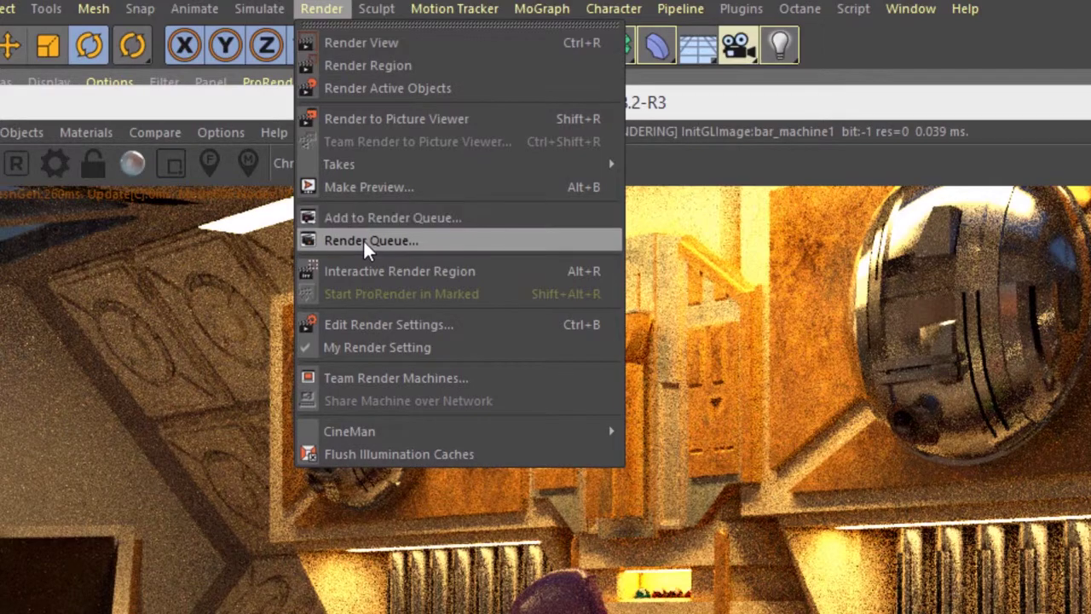
left_click(401, 322)
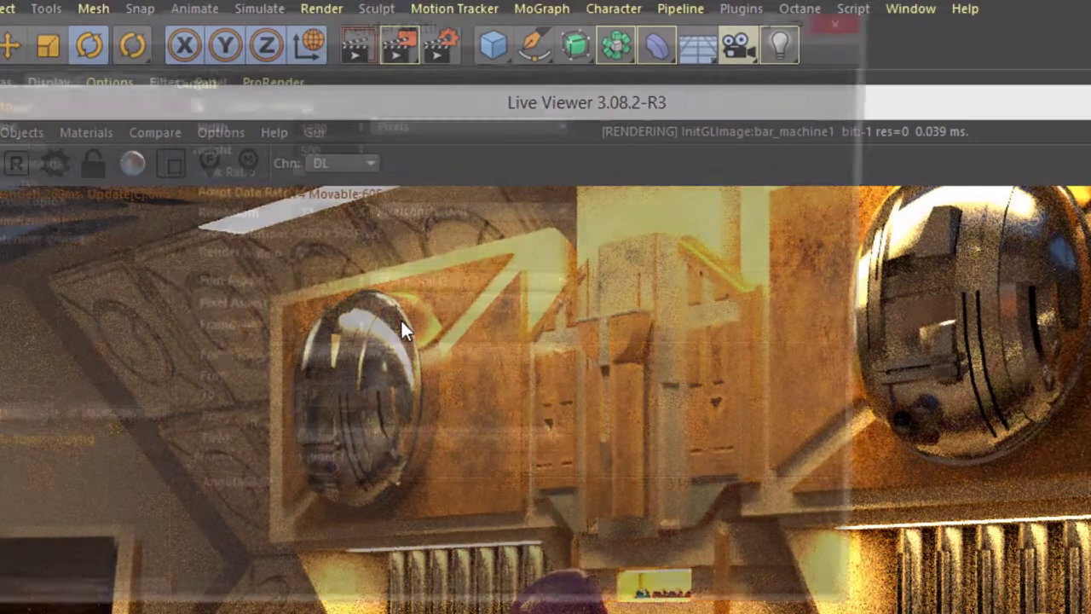
left_click(218, 79)
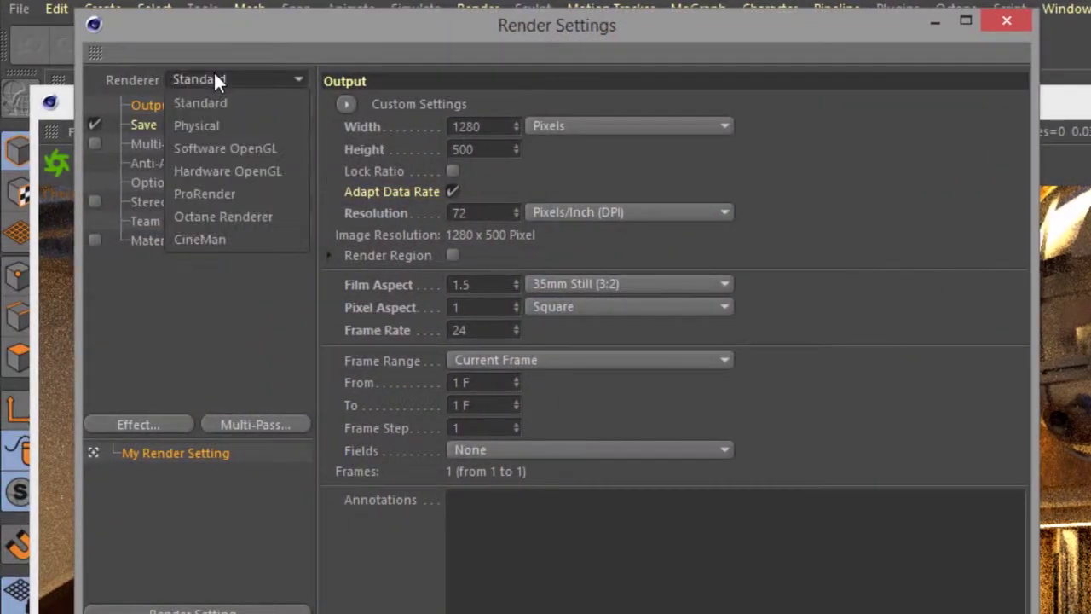
left_click(217, 213)
left_click(180, 261)
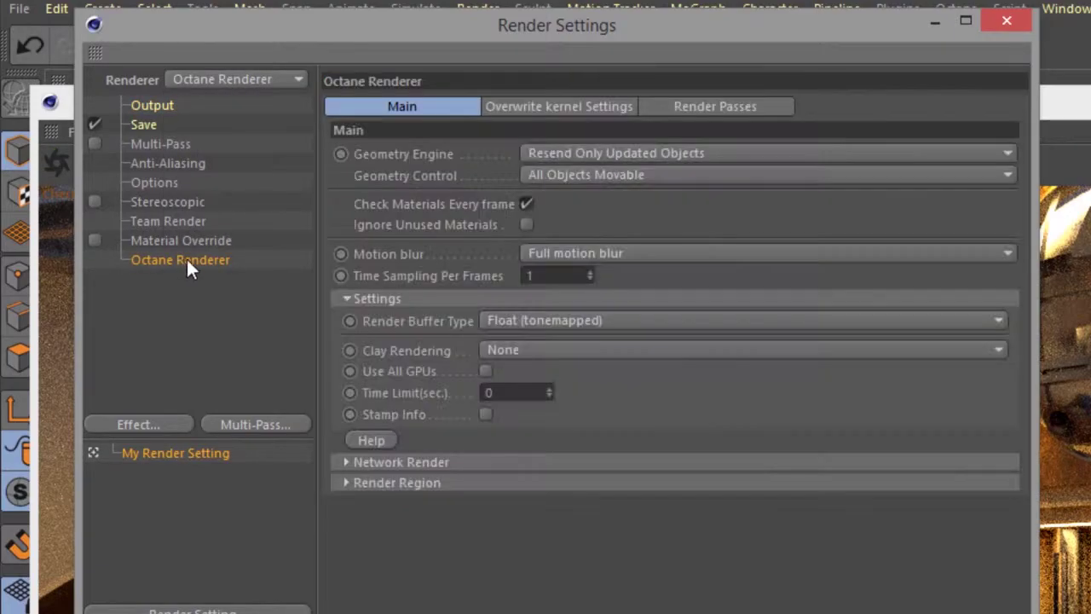
Enable Octane render passes and tick the Noise beauty pass
left_click(722, 108)
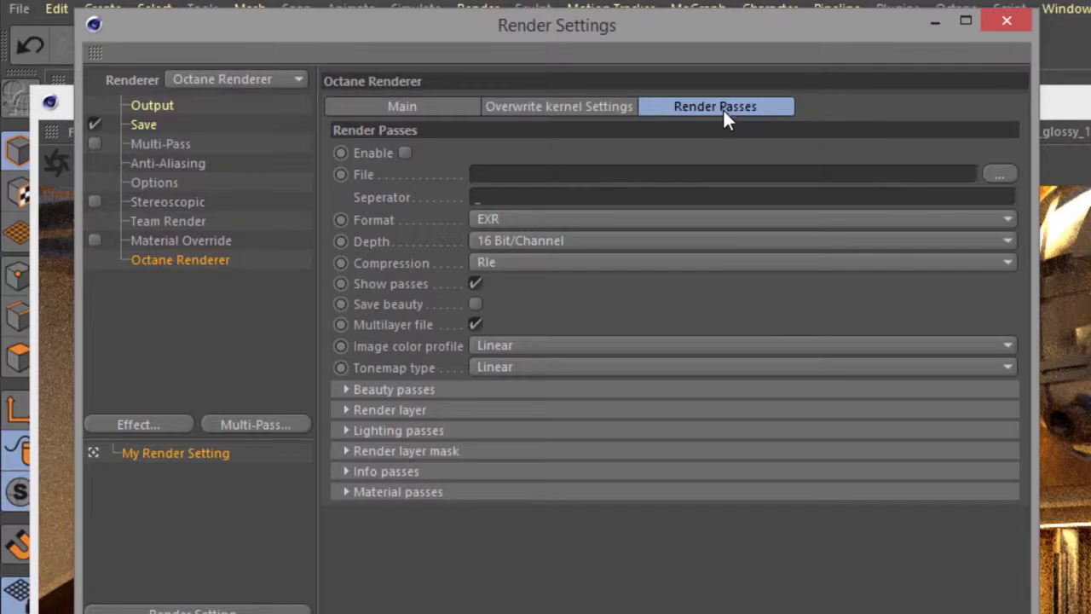
left_click(405, 153)
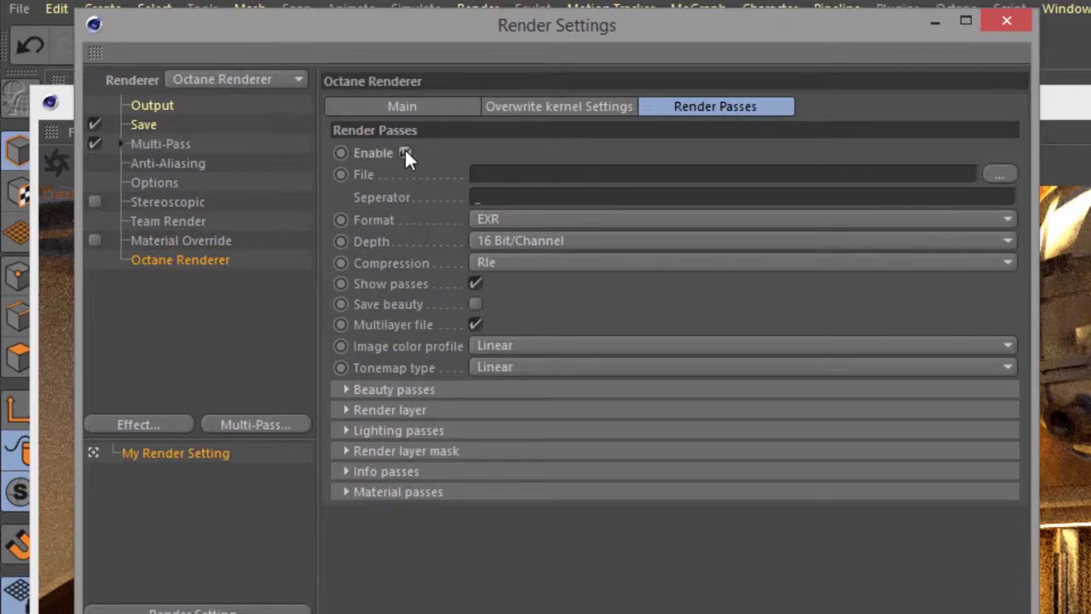
left_click(348, 389)
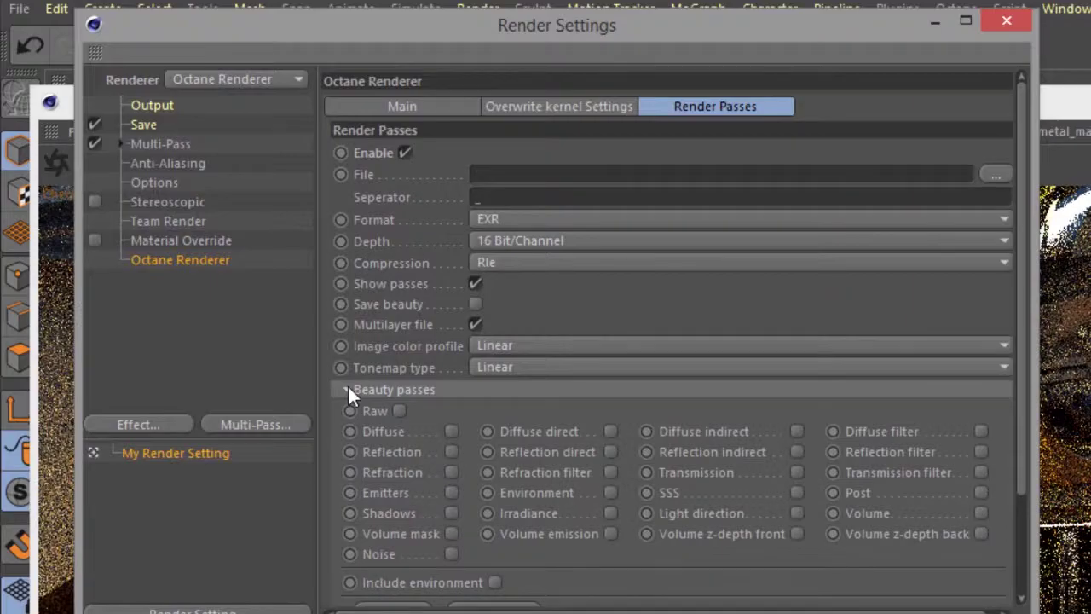
left_click(451, 554)
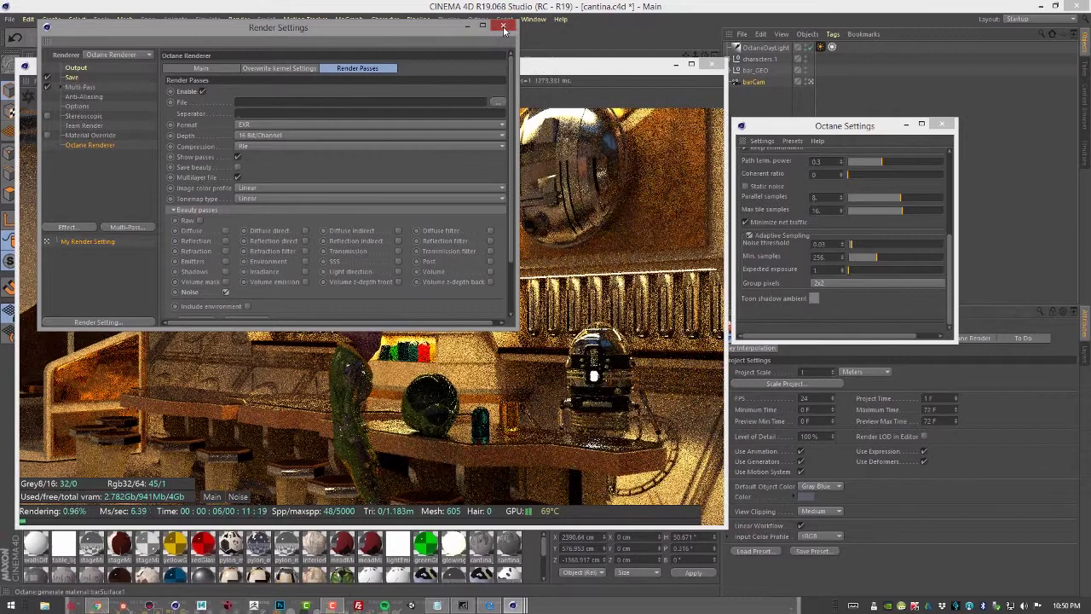
Close Render Settings and show the Noise pass in the Live Viewer
left_click(532, 24)
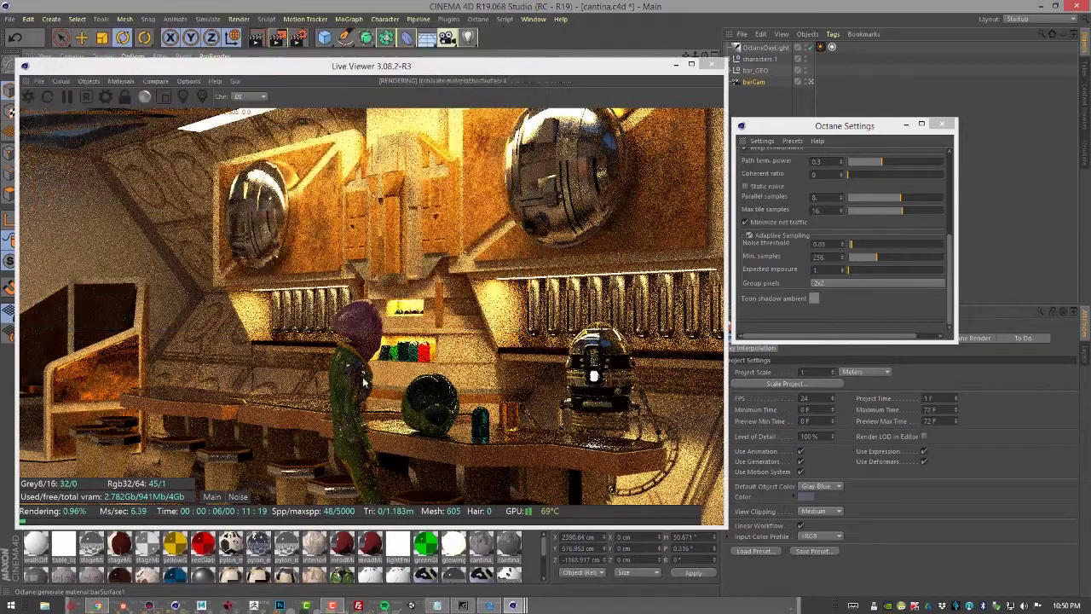
left_click(215, 499)
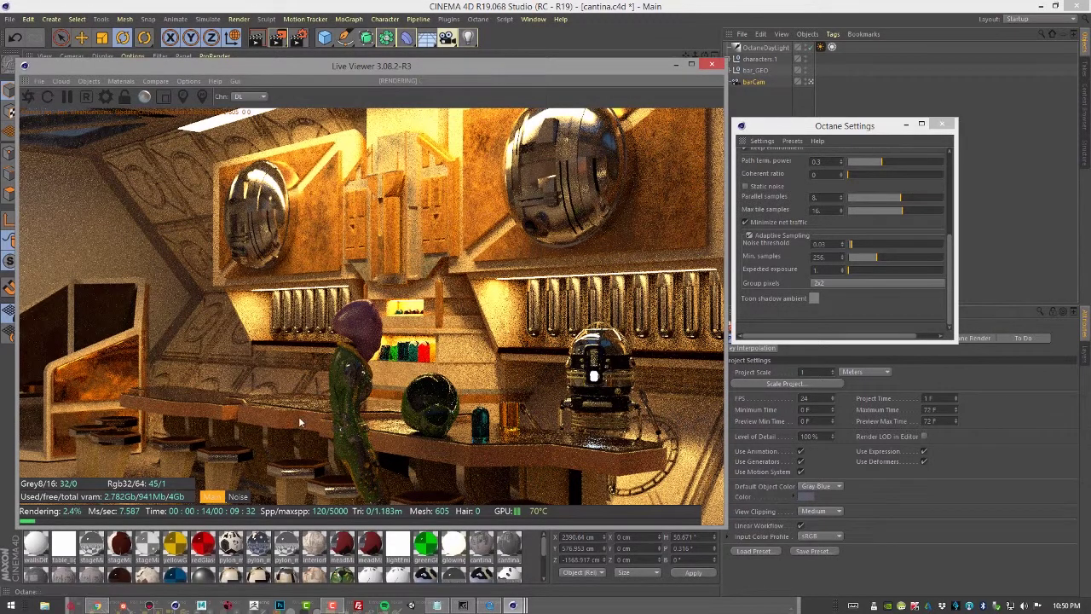
left_click(240, 499)
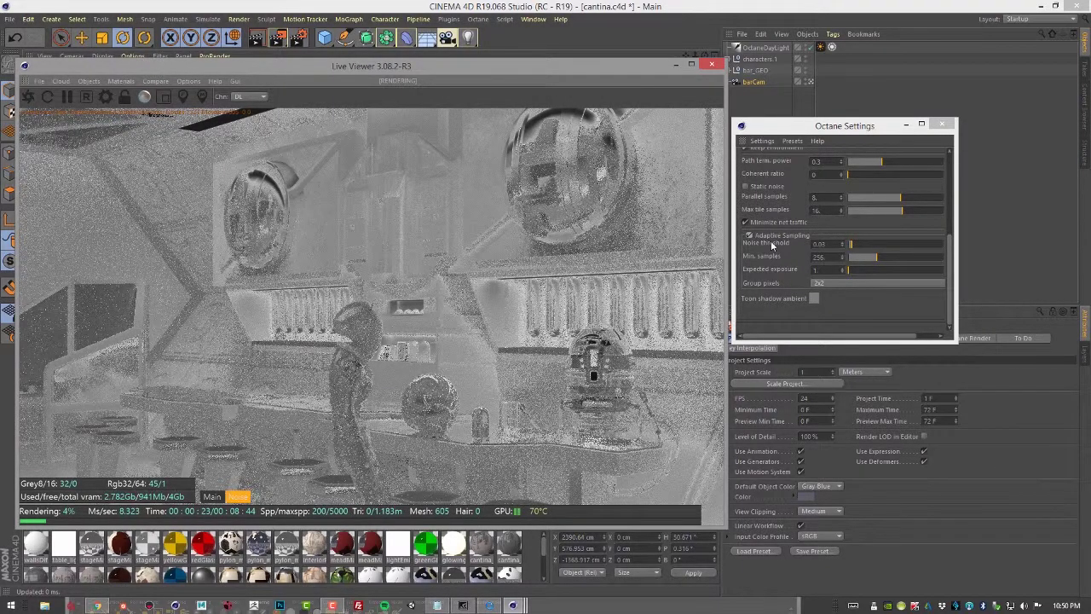
Turn Adaptive Sampling off and back on to compare the noise results
left_click(749, 235)
left_click(749, 236)
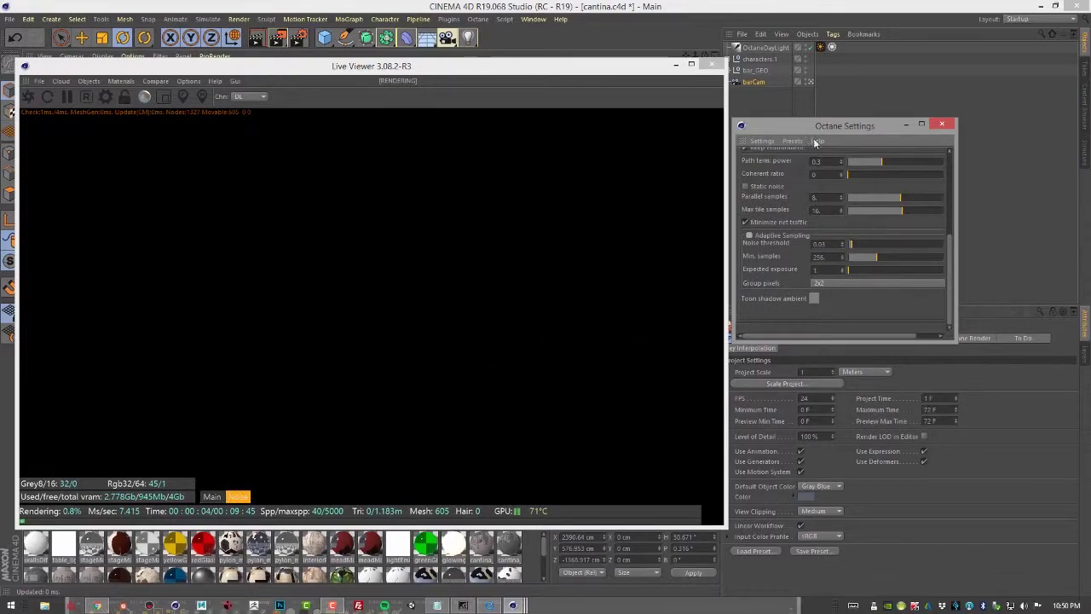
left_click(749, 236)
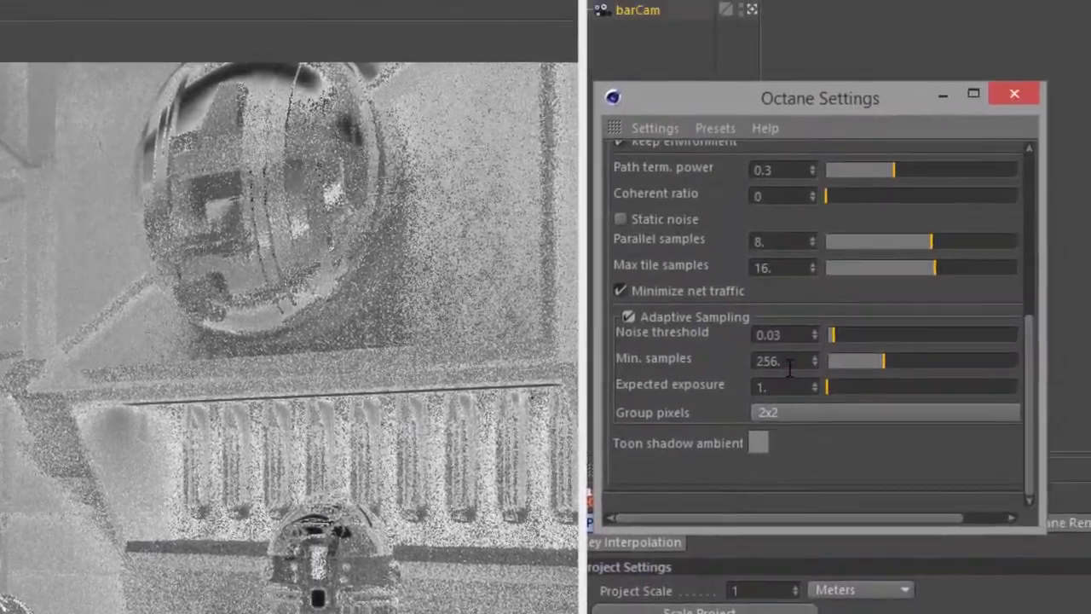
Lower Adaptive Sampling's Min. samples to 25 and restart the cantina live render
key("Tab")
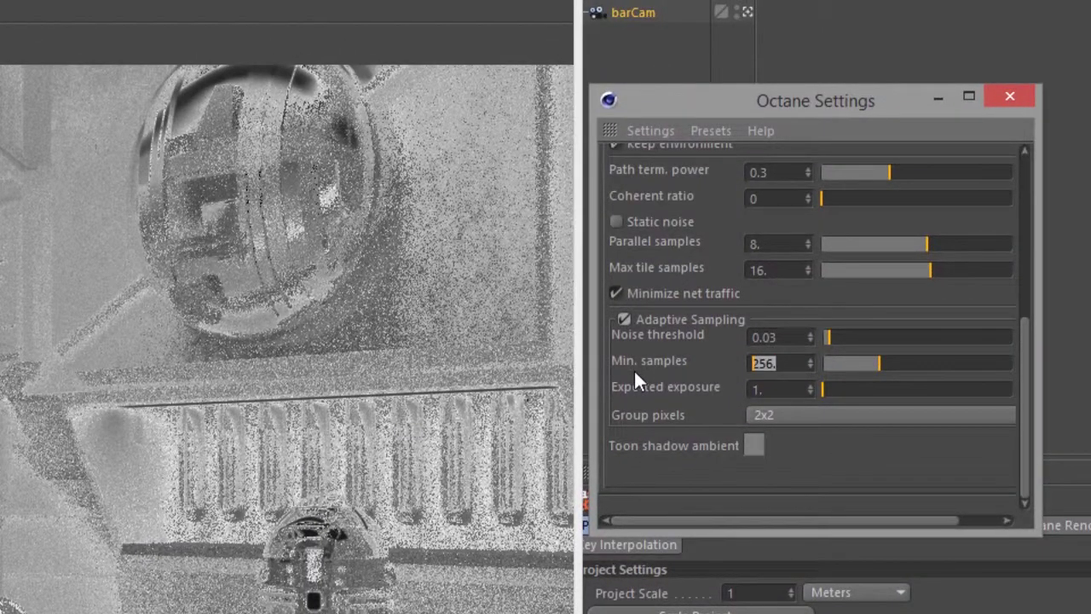
type("25")
key("Return")
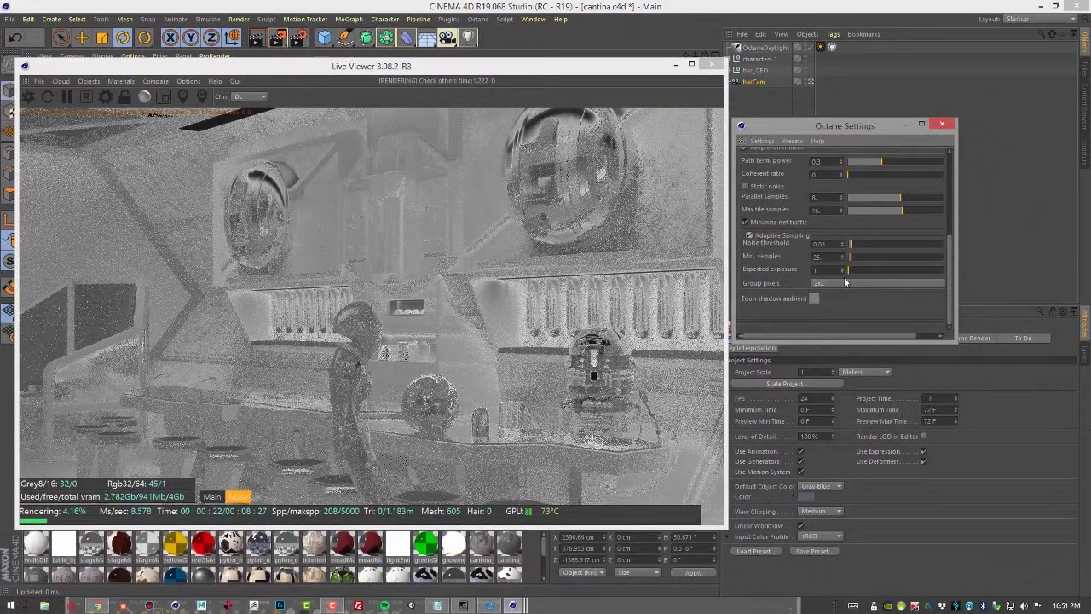
left_click(26, 97)
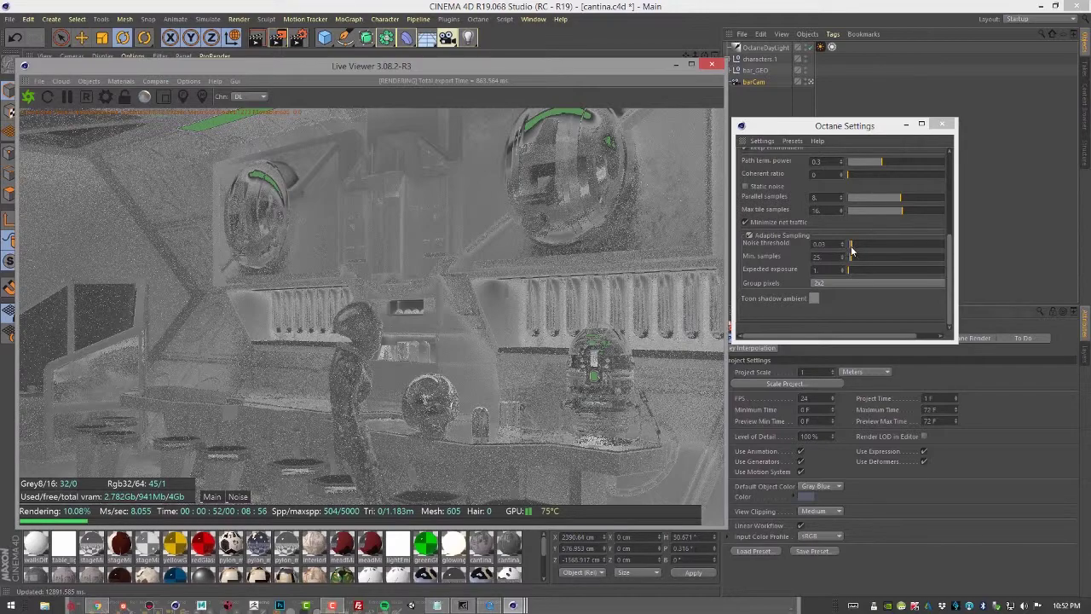
Drag the noise threshold up and down while comparing the Main and Noise passes
left_click_drag(851, 246, 925, 247)
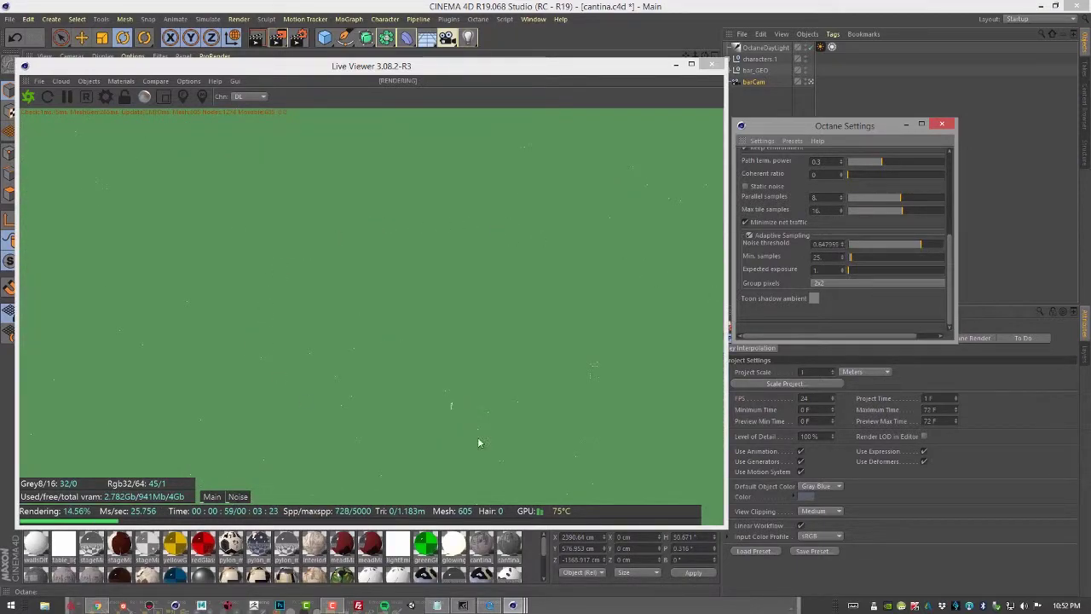
left_click(211, 496)
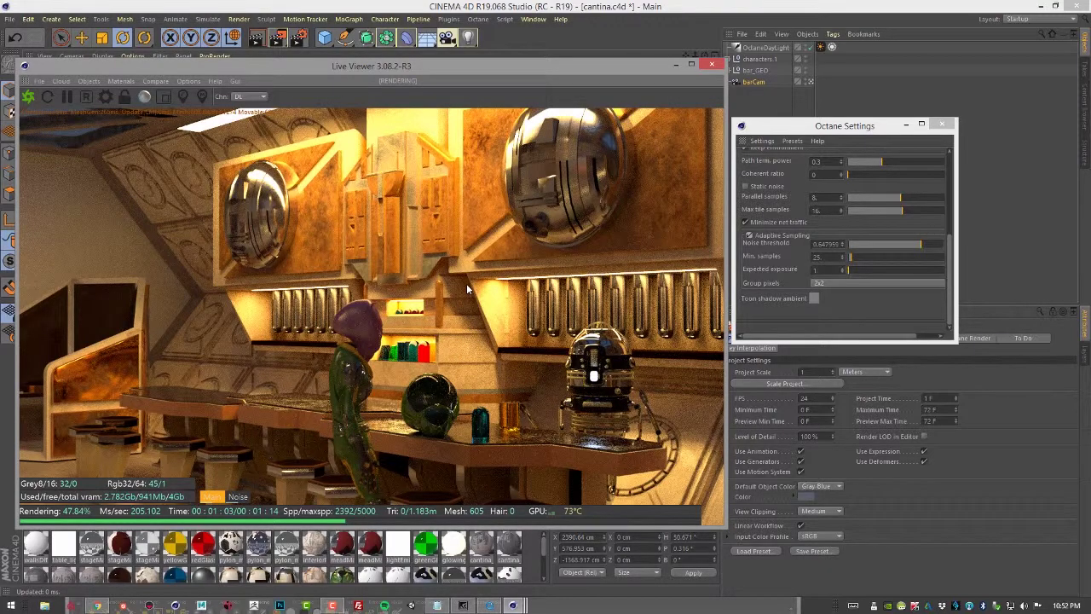
left_click(237, 496)
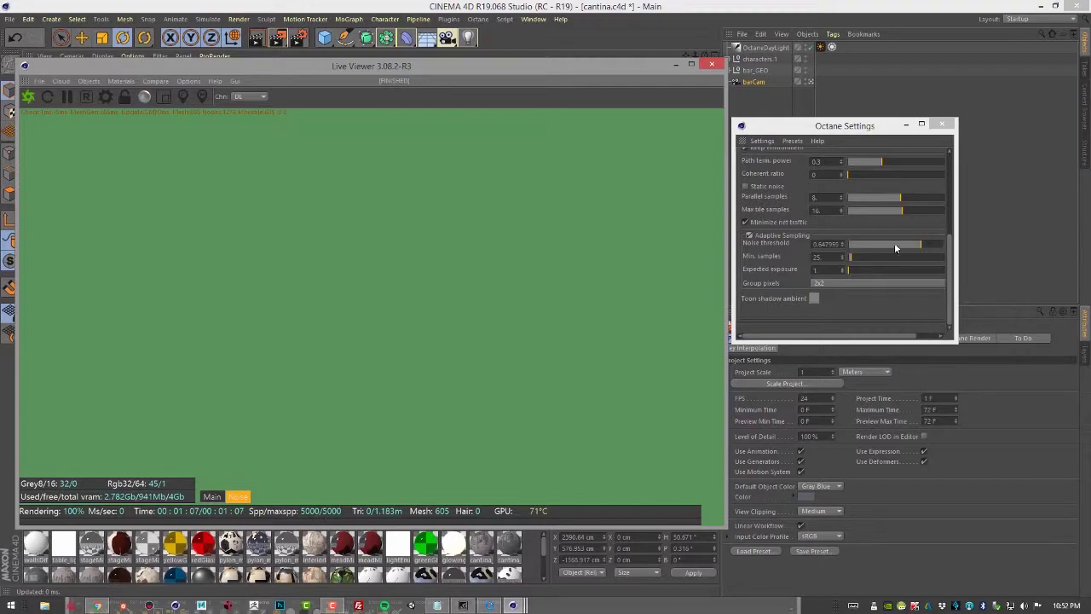
left_click_drag(905, 247, 846, 250)
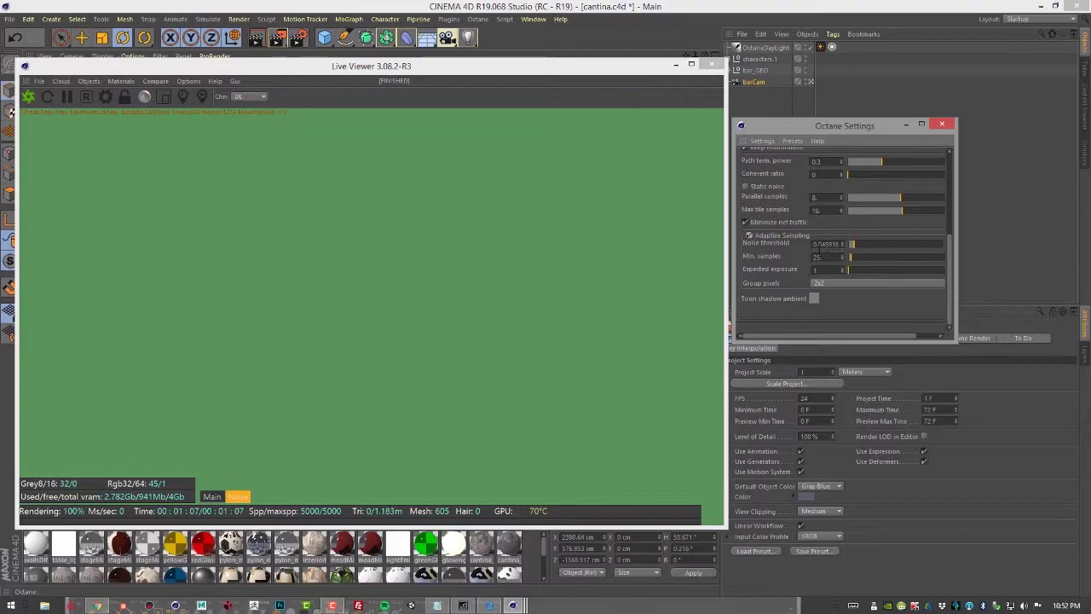
Set the noise threshold to 0.2 and restart the render
double_click(816, 245)
type("0.2")
key("Return")
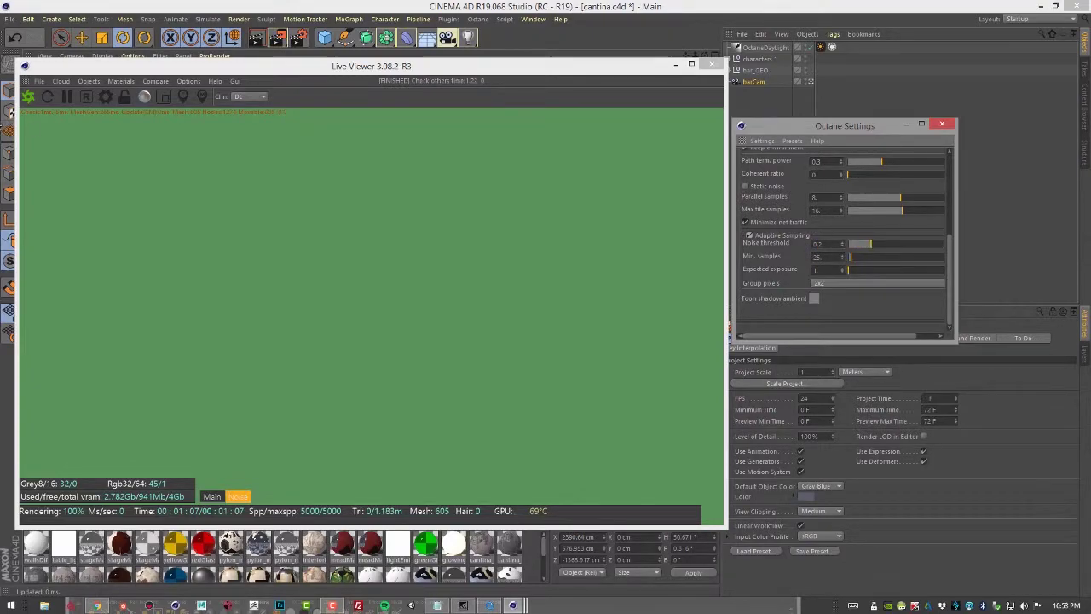
left_click(32, 97)
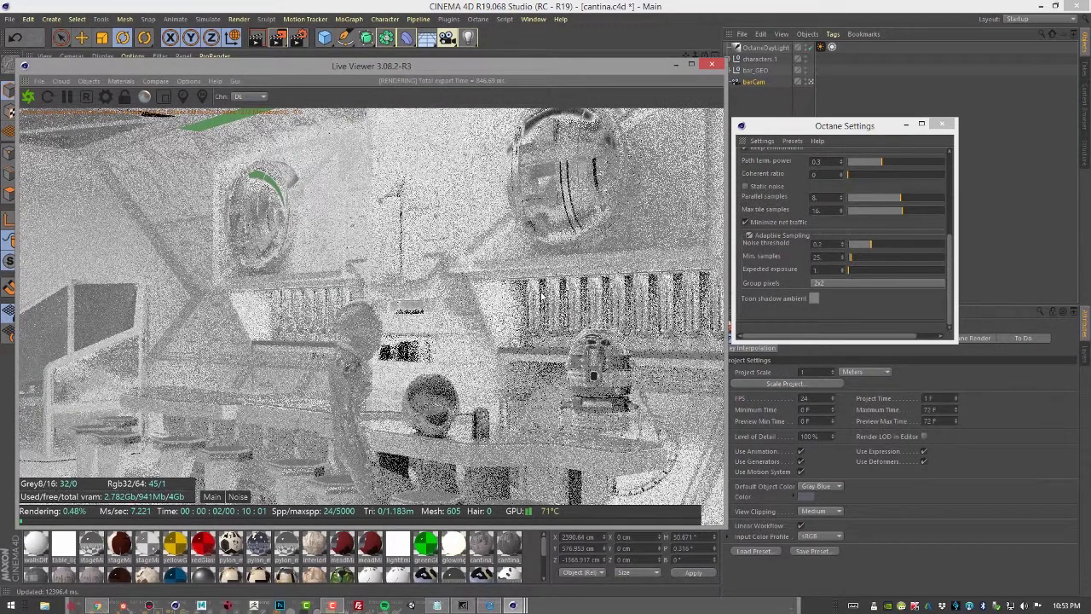
Compare the Main and Noise passes, then drag the noise threshold down to about 0.026
double_click(822, 243)
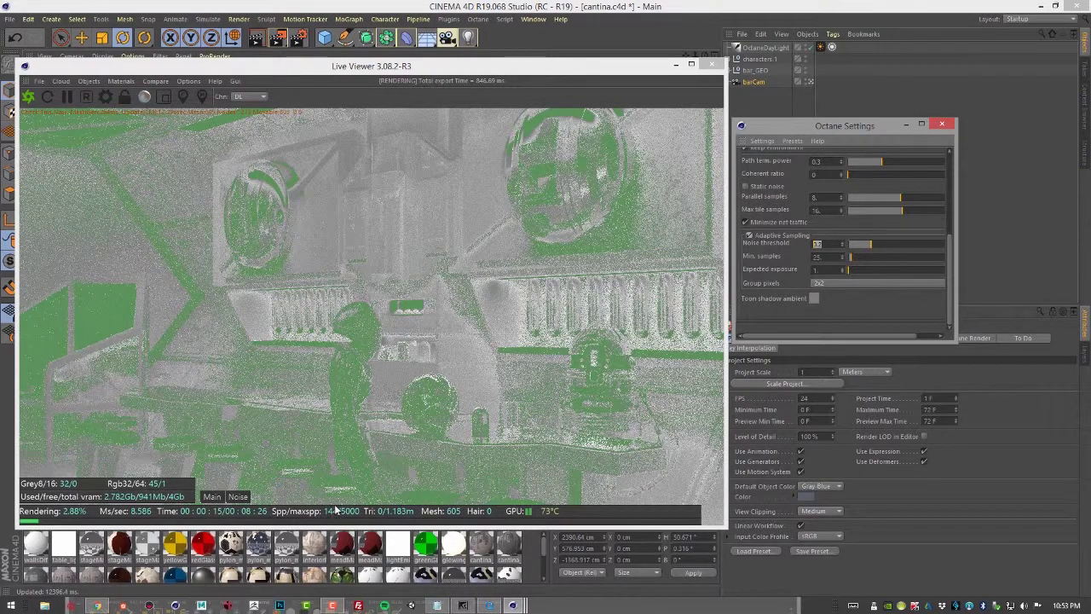
left_click(238, 497)
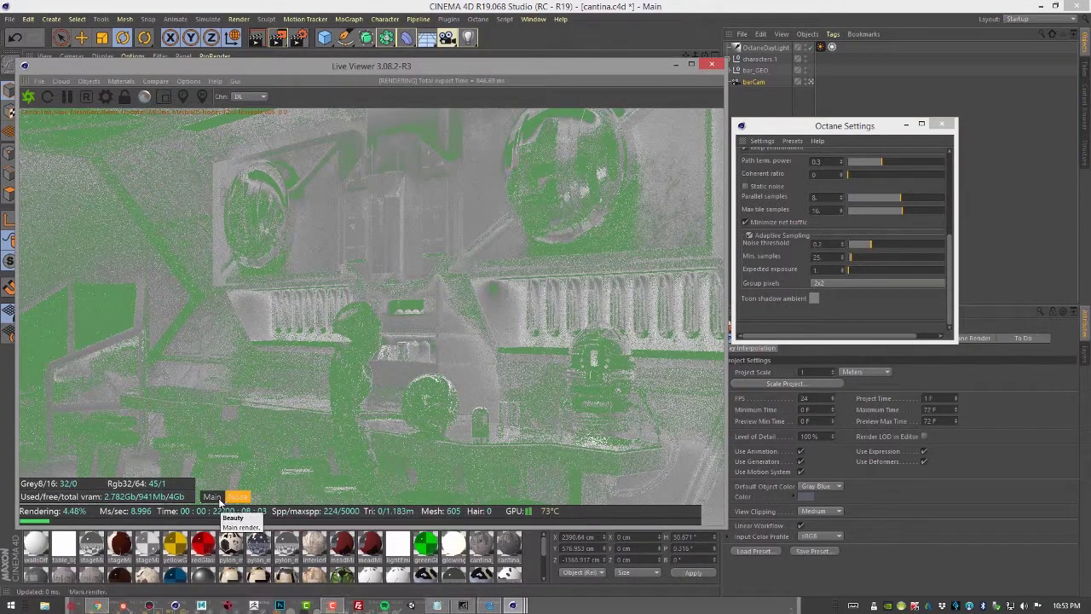
left_click(212, 498)
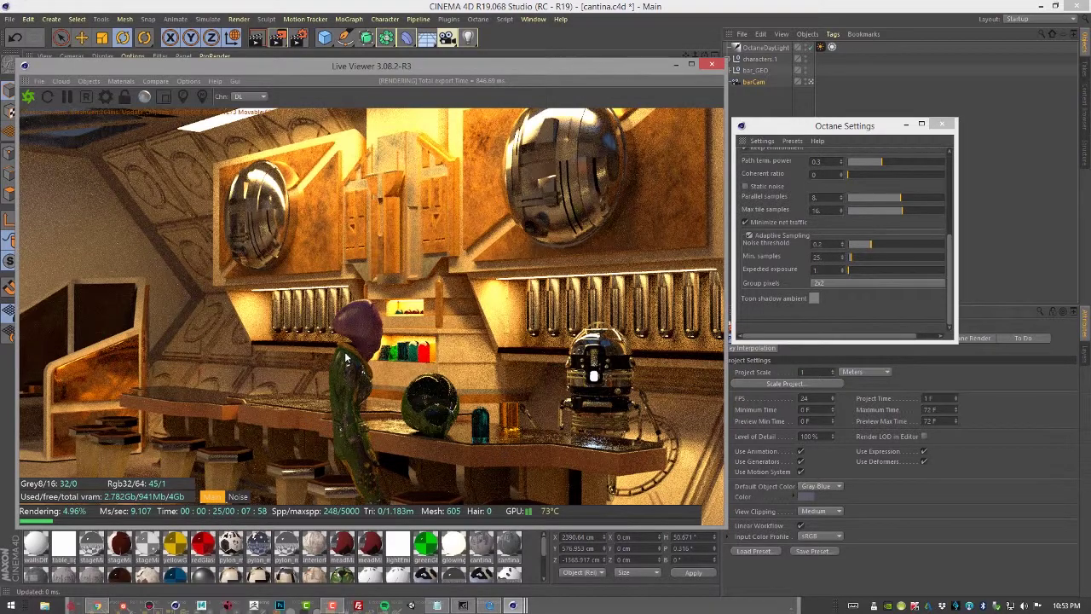
left_click(238, 497)
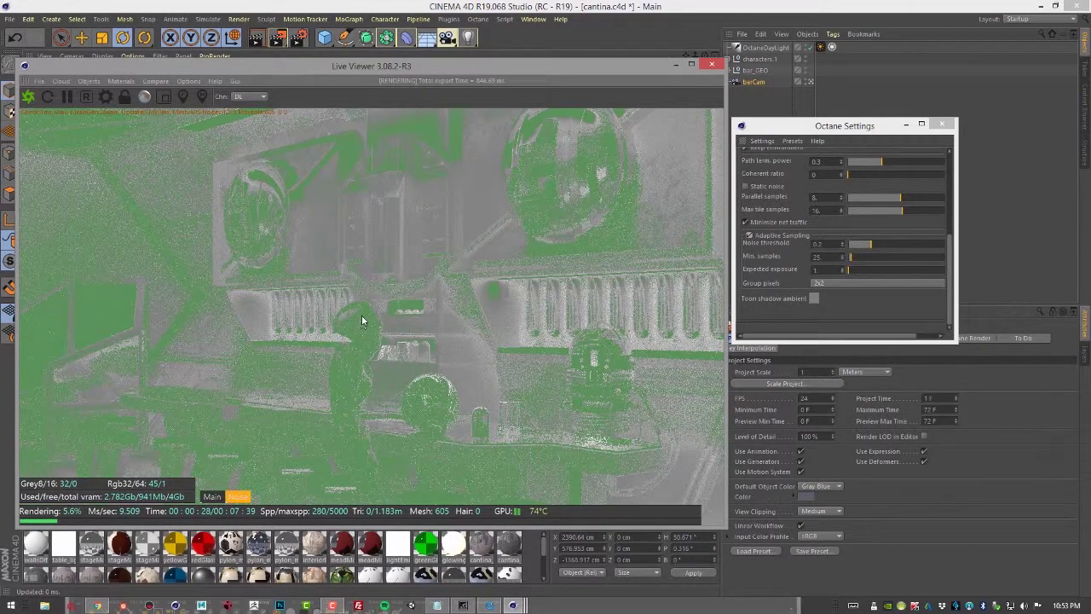
left_click(212, 497)
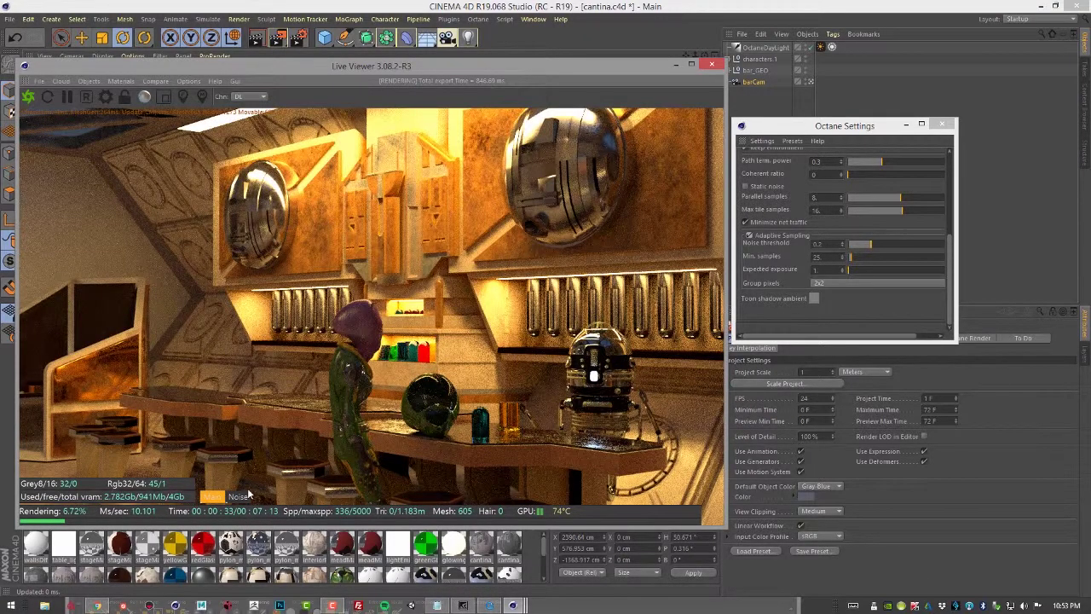
left_click(237, 497)
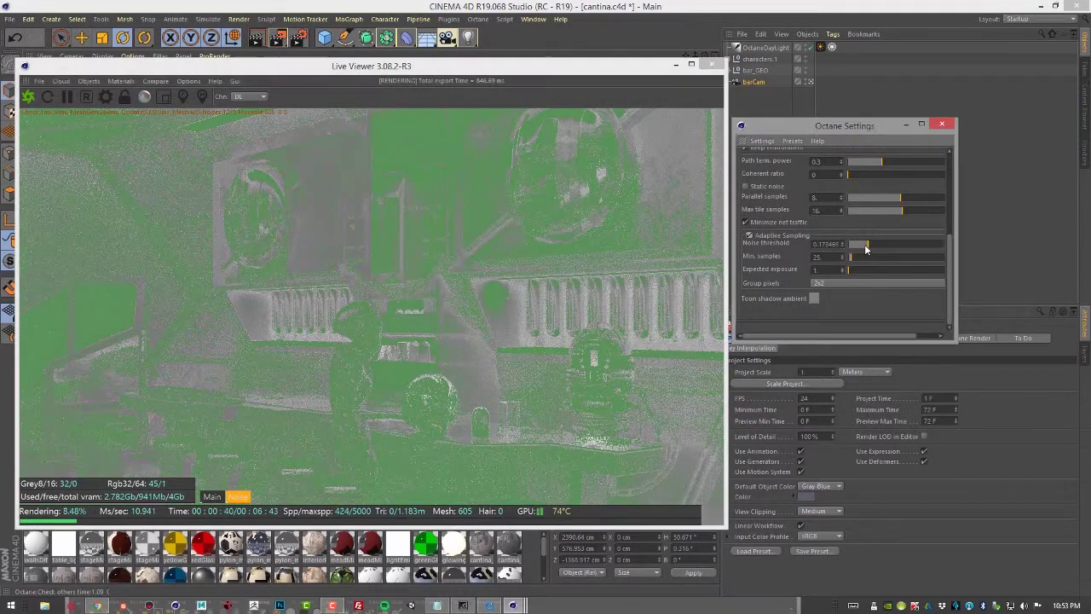
left_click_drag(870, 247, 842, 249)
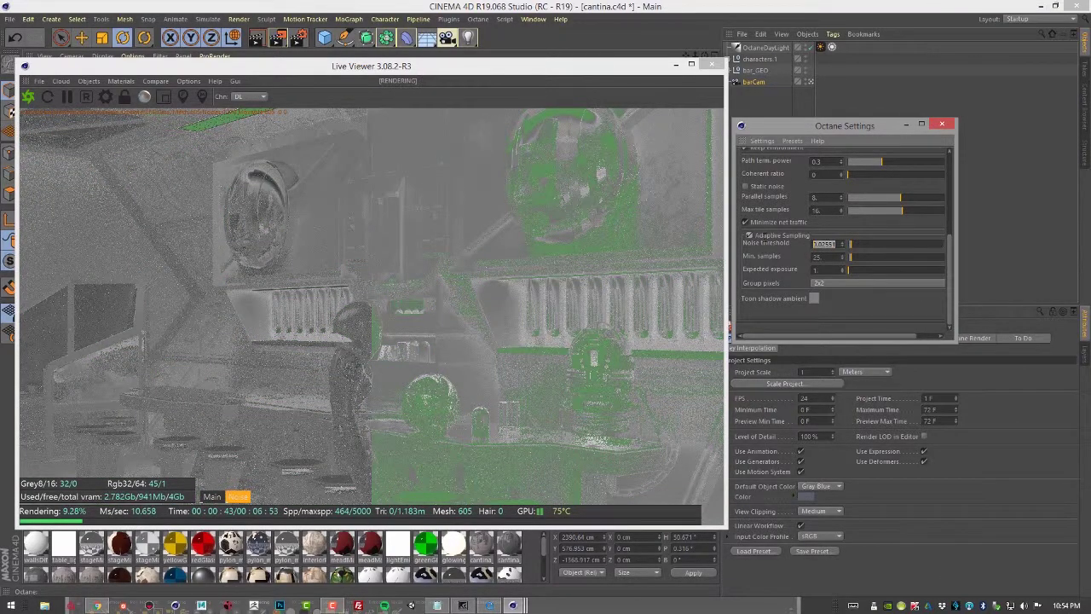
Set the noise threshold to 0.005, re-render to 15000 samples, and view the finished beauty pass
key("BackSpace")
type(".005")
key("Return")
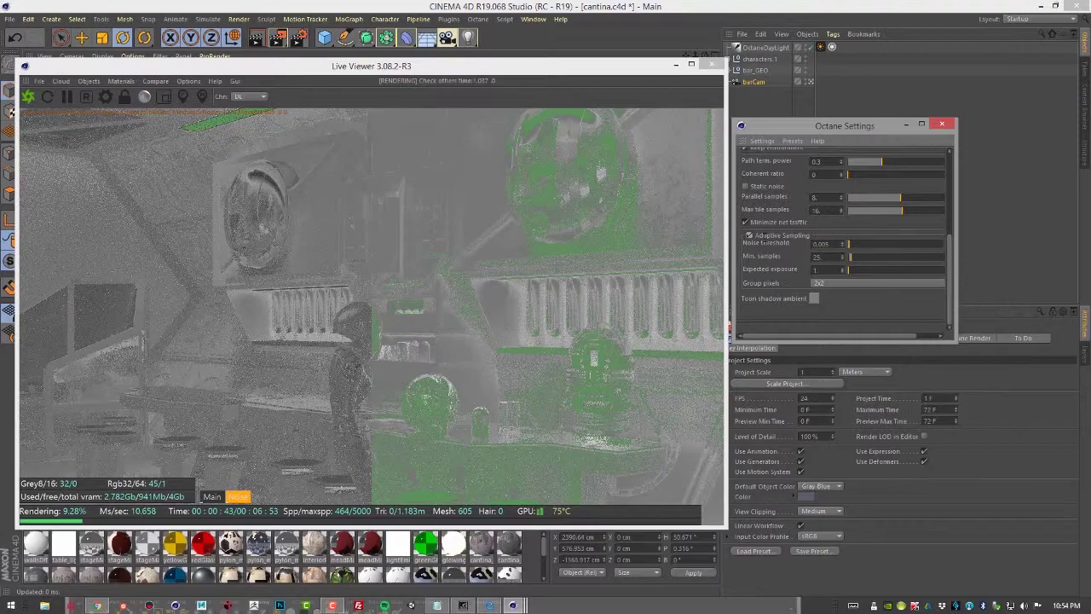
left_click(28, 98)
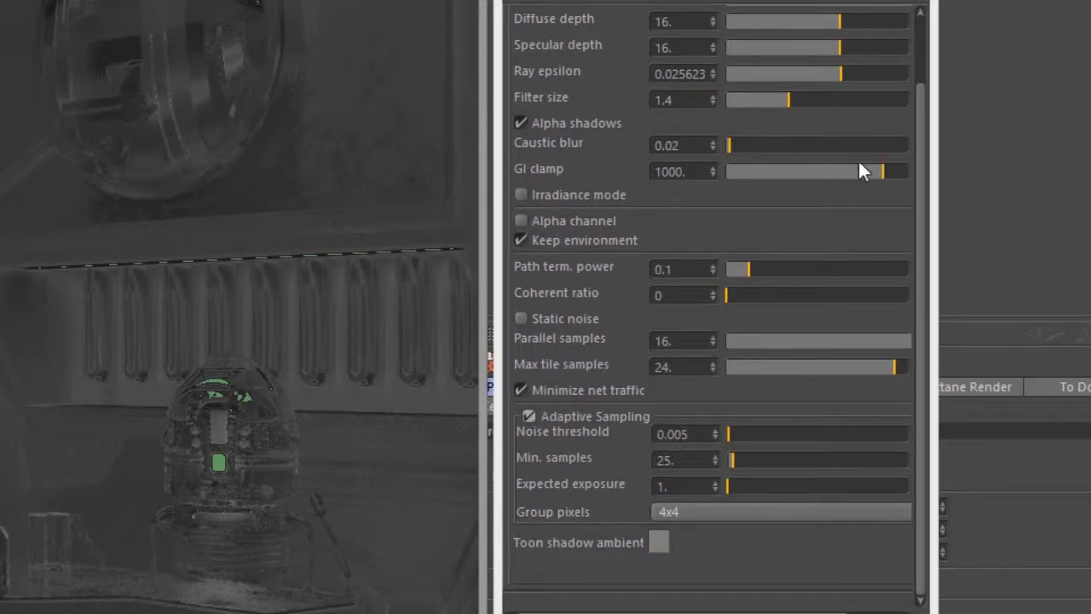
left_click_drag(922, 116, 924, 27)
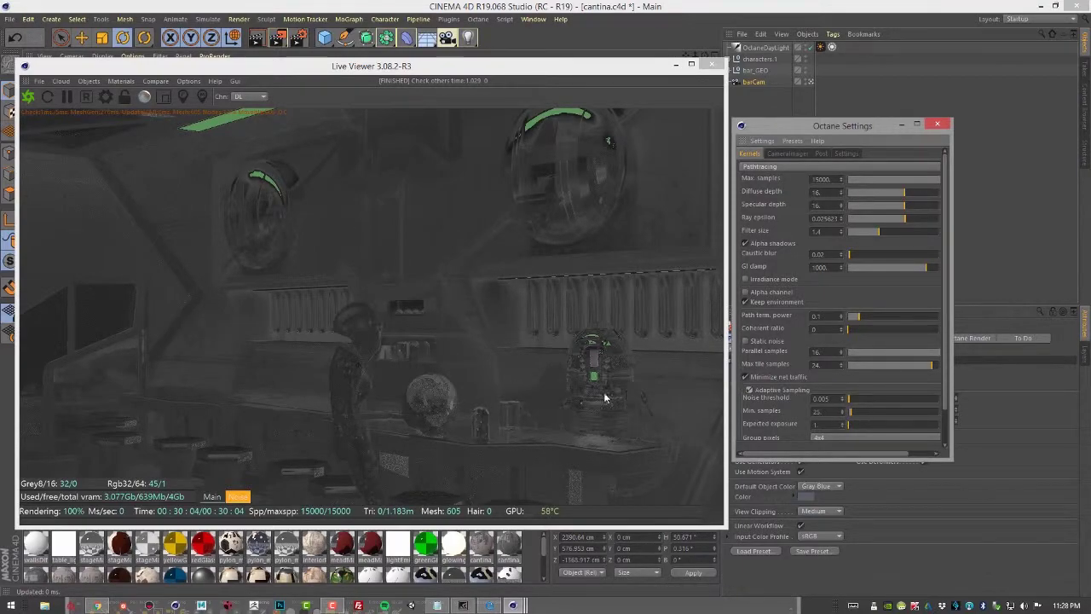
left_click(212, 497)
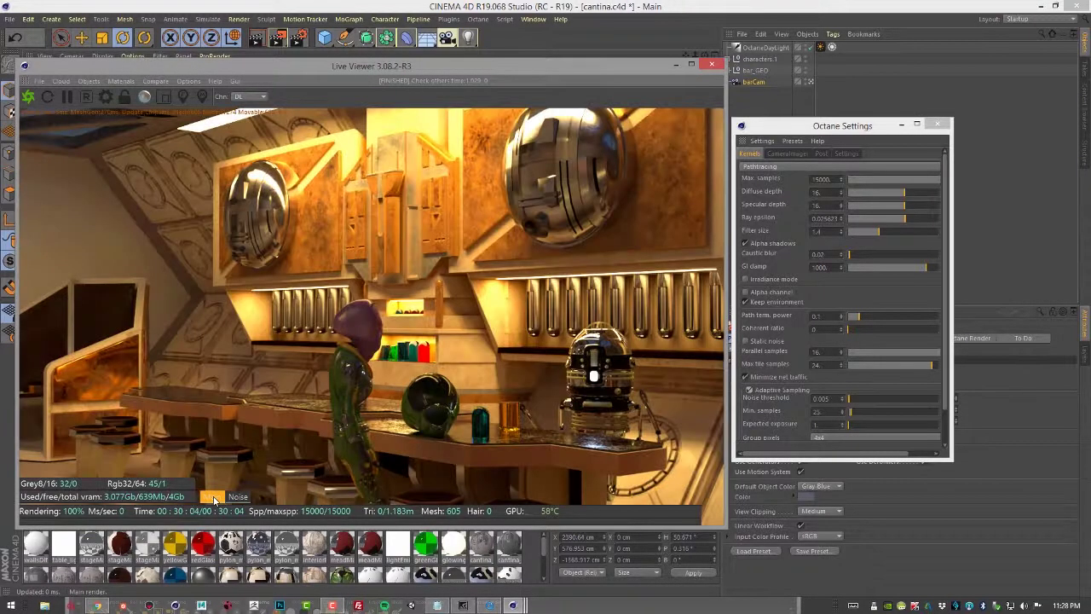